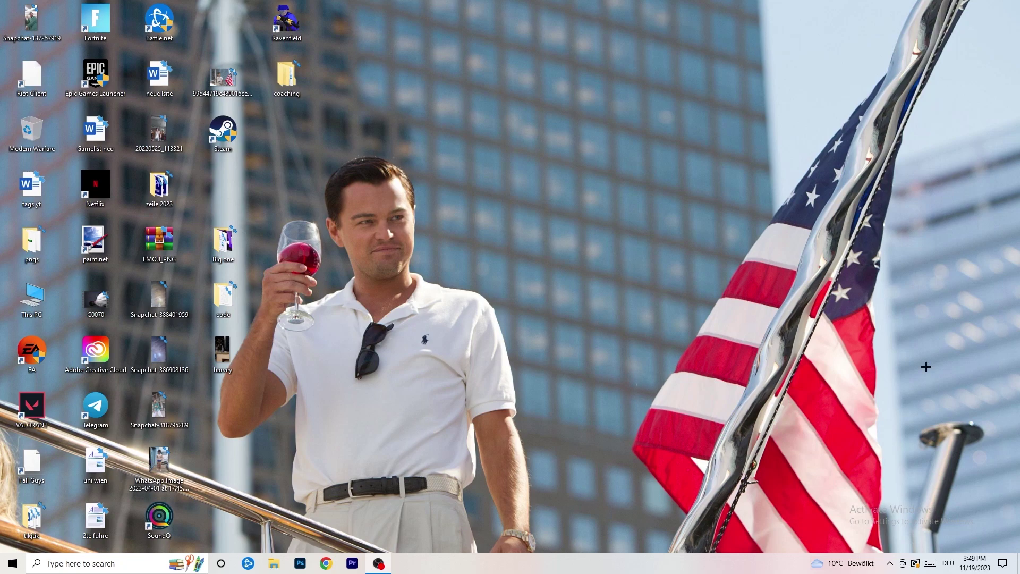
- Drag the Steam shortcut out of the icon columns into open space at the desktop centre
drag(232, 133, 543, 192)
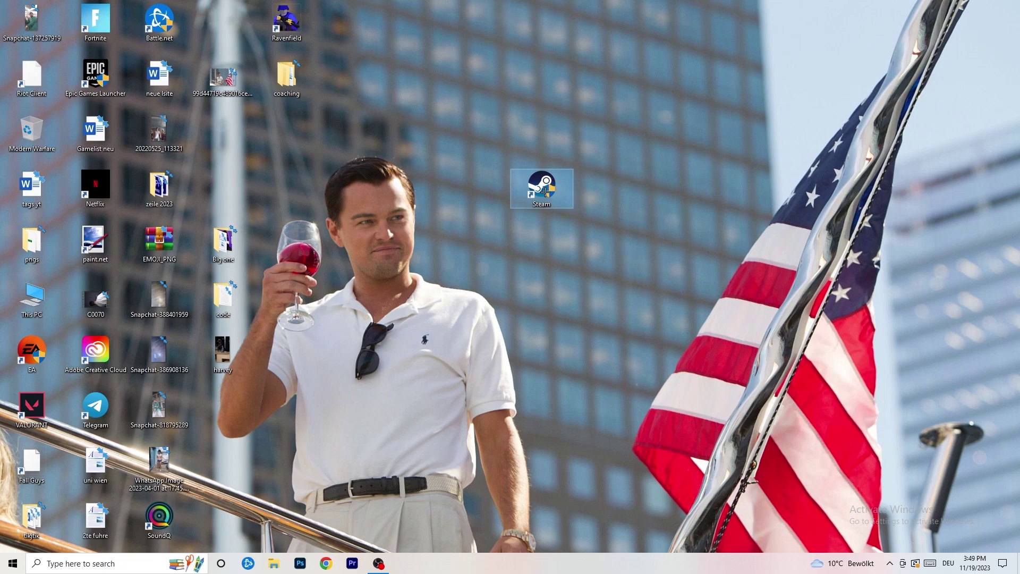
right_click(546, 191)
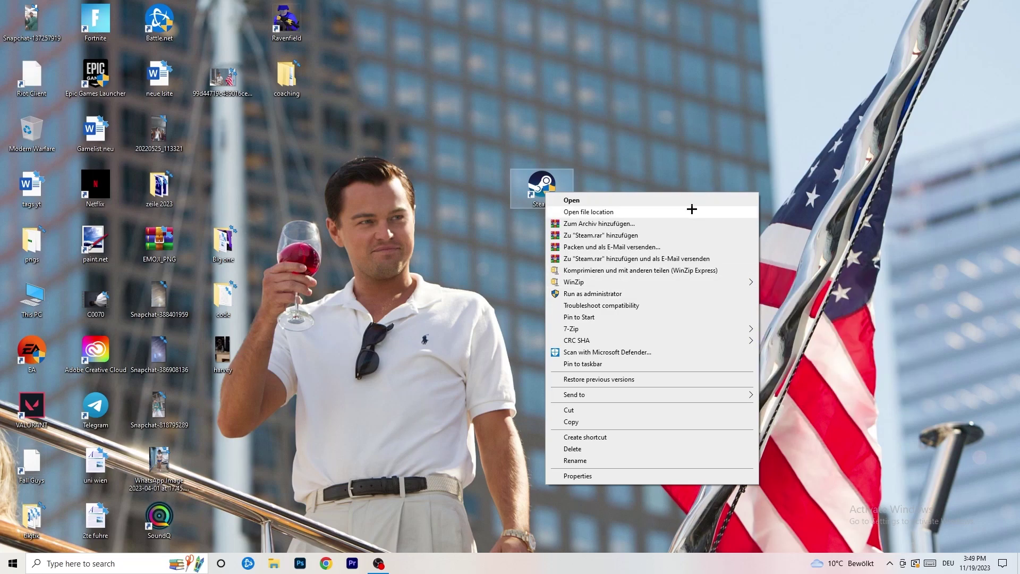
click(589, 477)
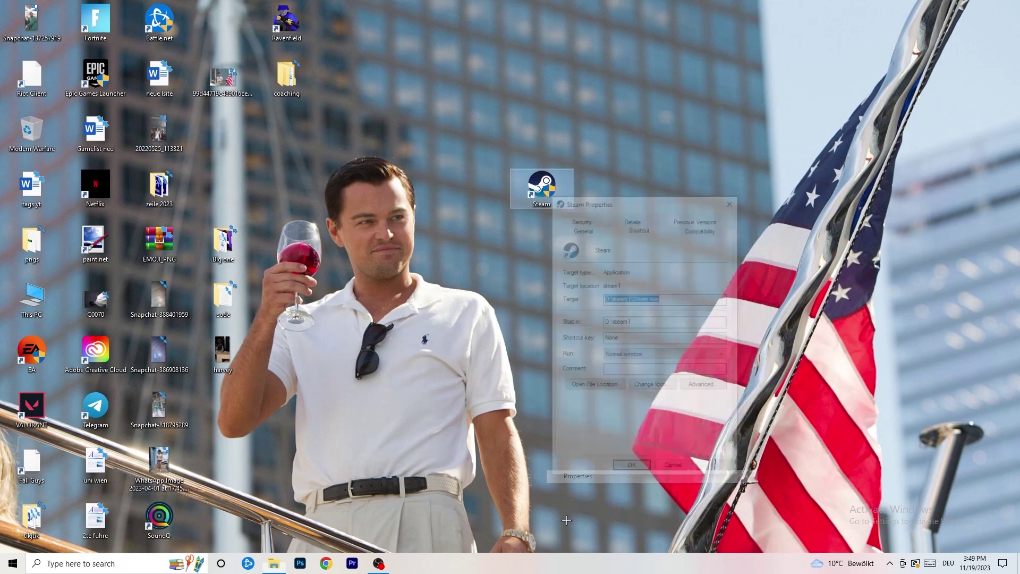
drag(640, 199, 455, 150)
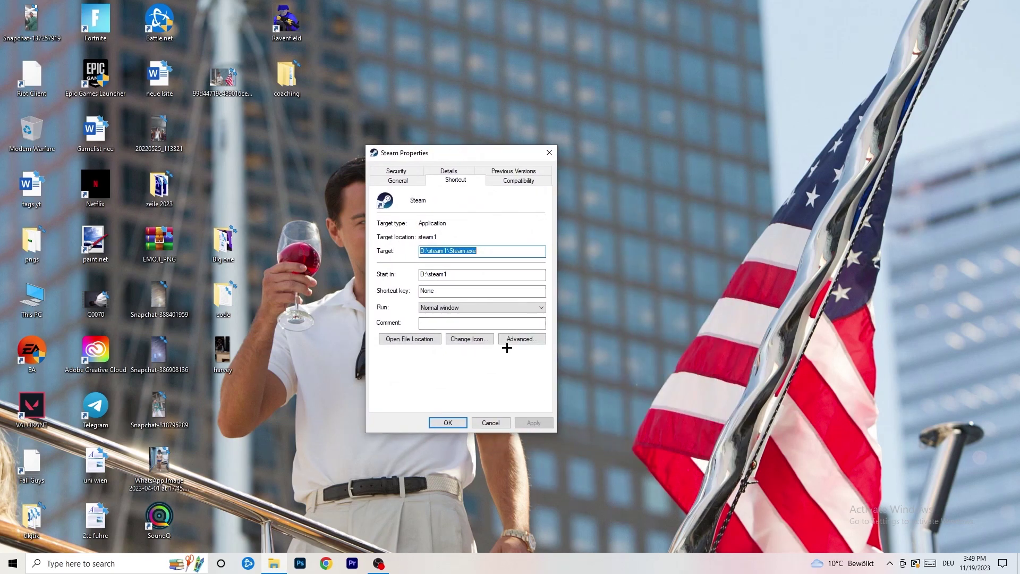
click(519, 182)
drag(469, 154, 588, 110)
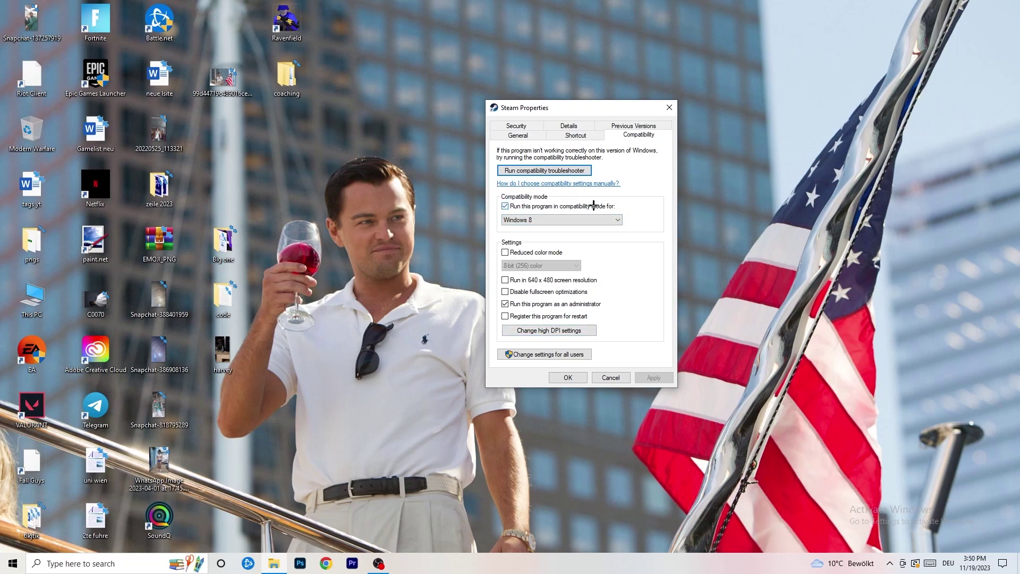
click(567, 219)
click(626, 299)
click(568, 378)
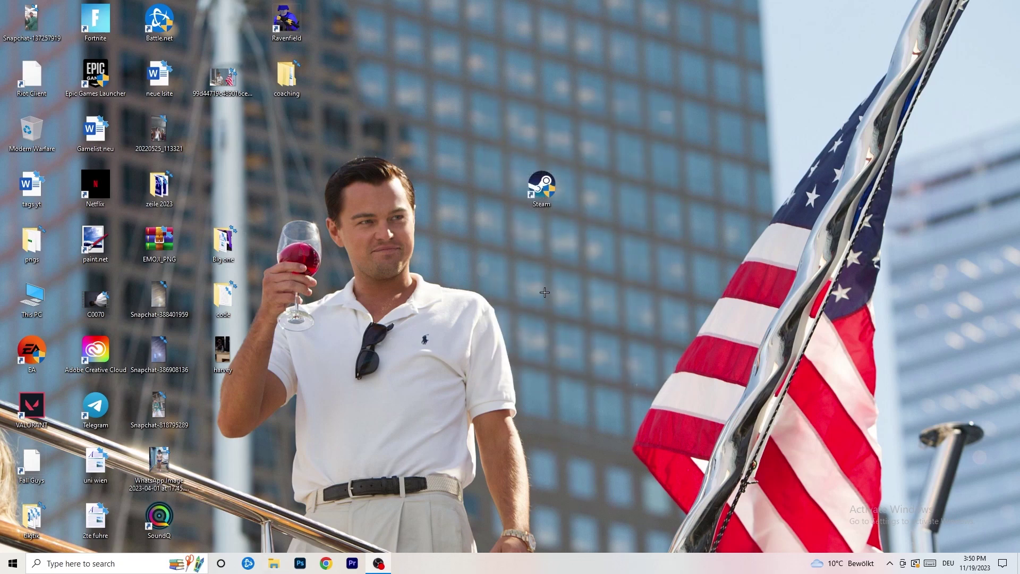
- Shift the Steam shortcut left toward the other icons and review its Compatibility properties unchanged
drag(531, 192, 483, 191)
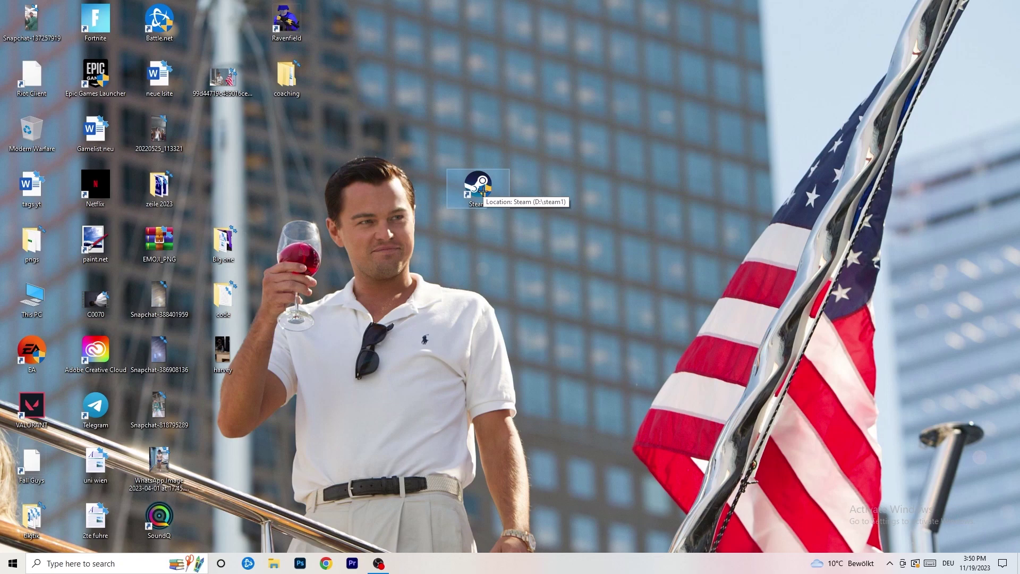
drag(483, 190, 355, 190)
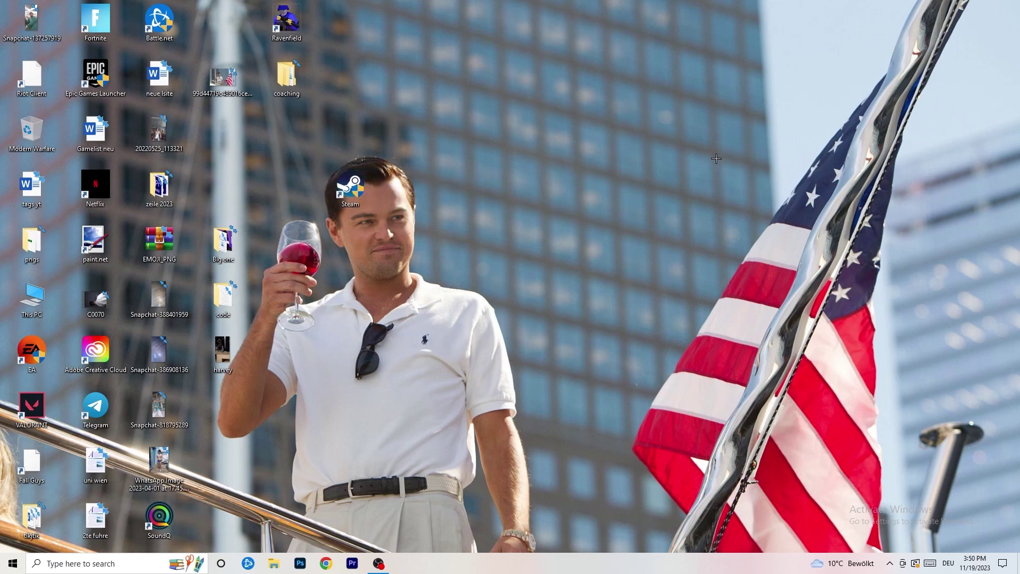
right_click(352, 198)
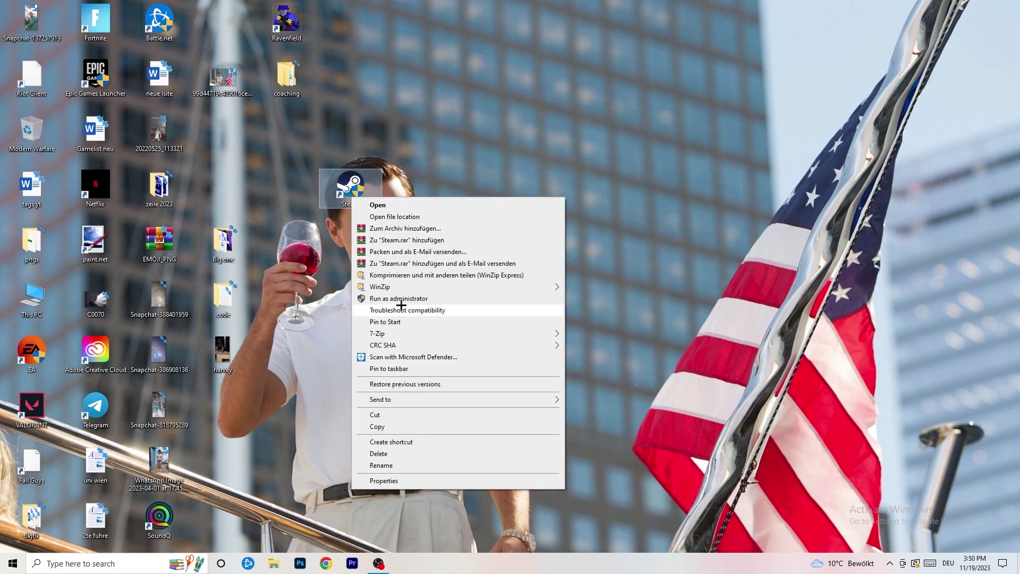
click(392, 481)
click(537, 232)
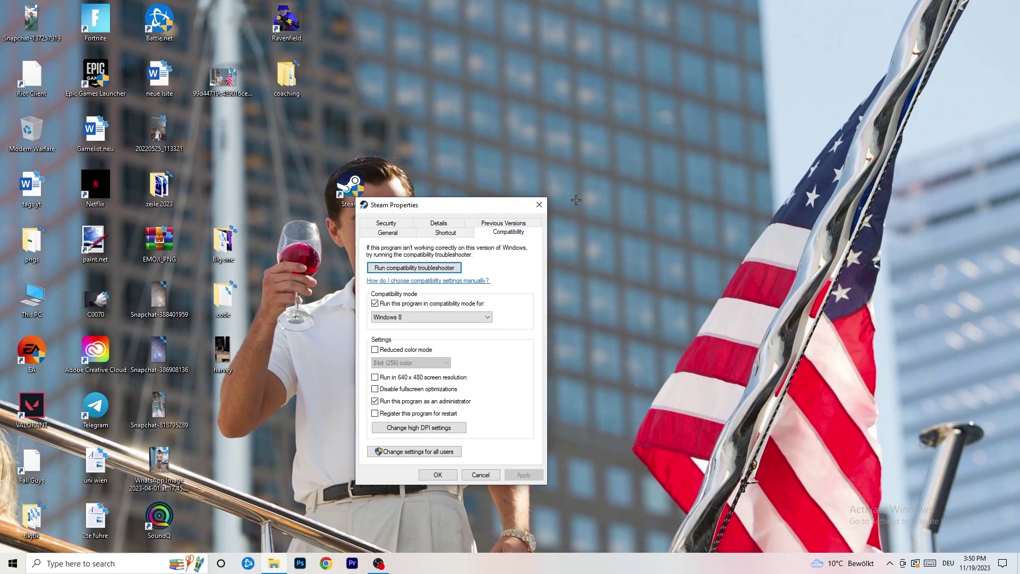
click(540, 206)
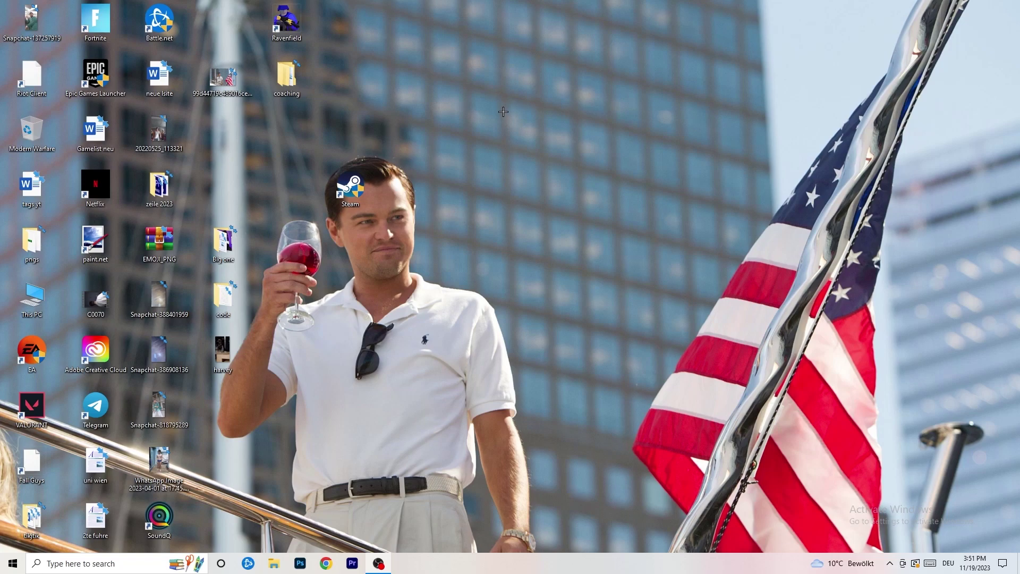
mouse_move(526, 566)
mouse_down()
mouse_move(871, 297)
mouse_move(575, 492)
mouse_move(519, 566)
mouse_up()
- Launch Task Manager from the taskbar, maximise it, and show the Details tab
right_click(518, 567)
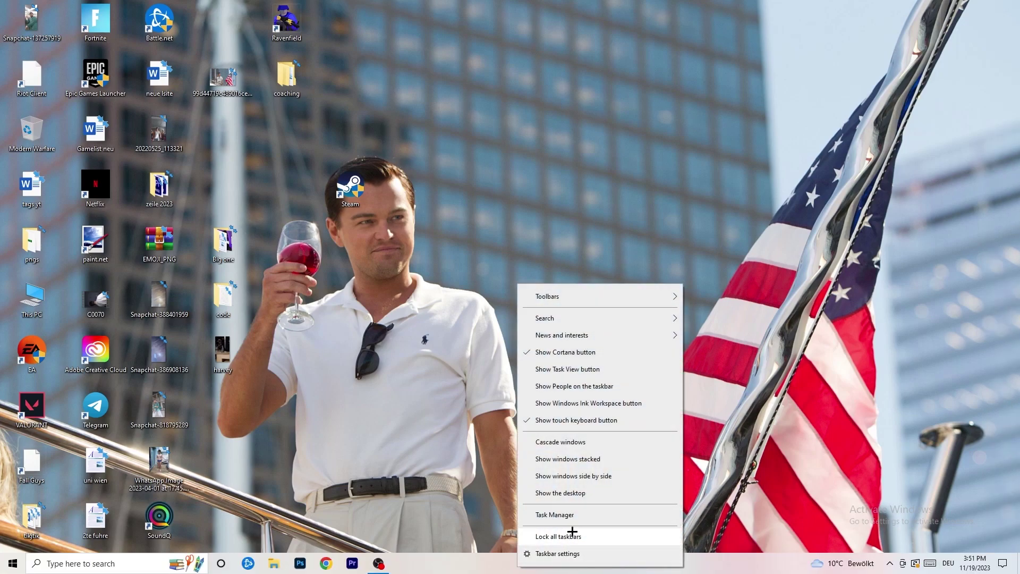
click(569, 516)
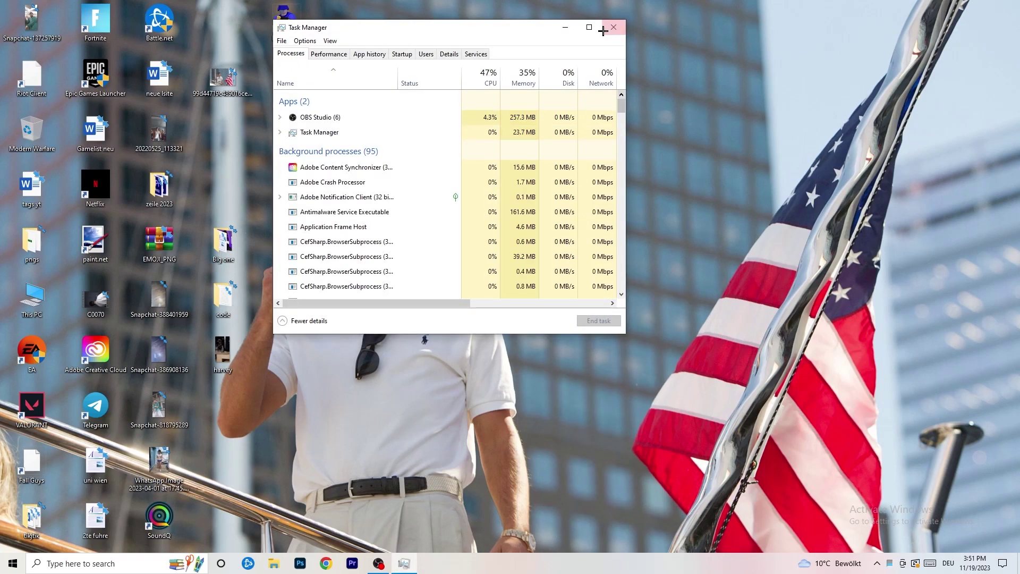
click(593, 27)
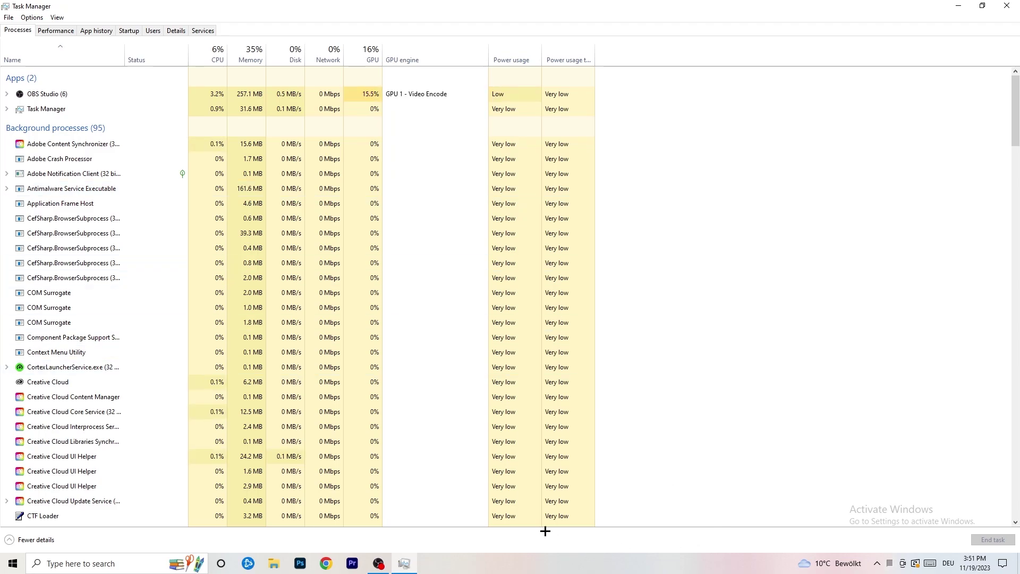
click(171, 30)
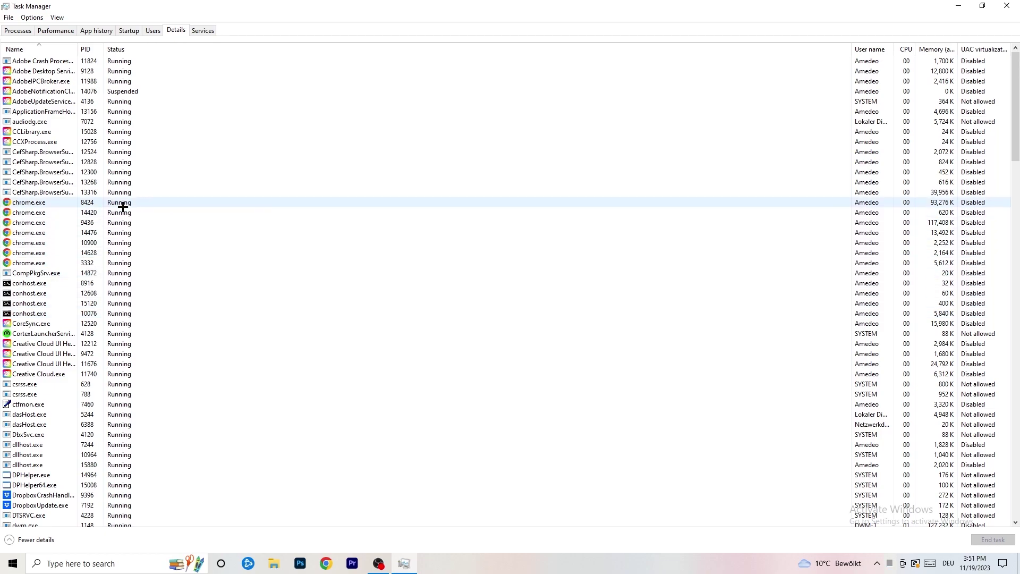
- Inspect the Set priority options for Creative Cloud UI Helper without changing them
scroll(223, 266, down, 3)
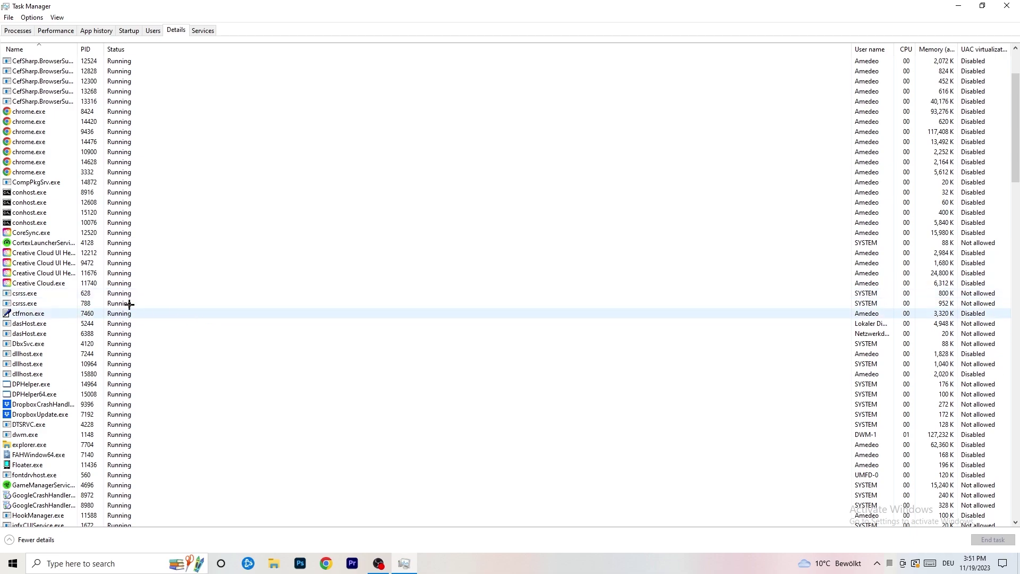
right_click(42, 272)
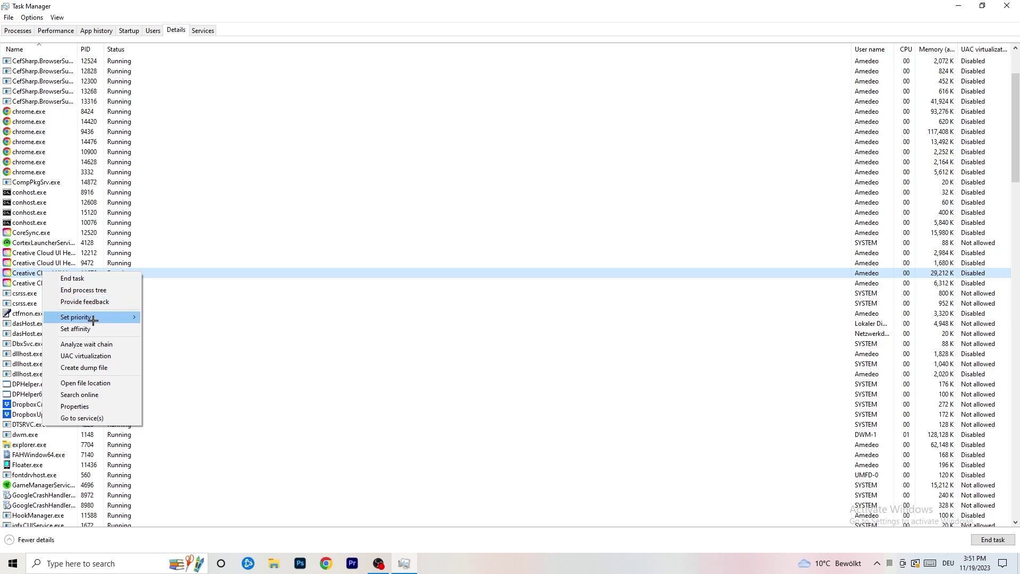
mouse_move(93, 318)
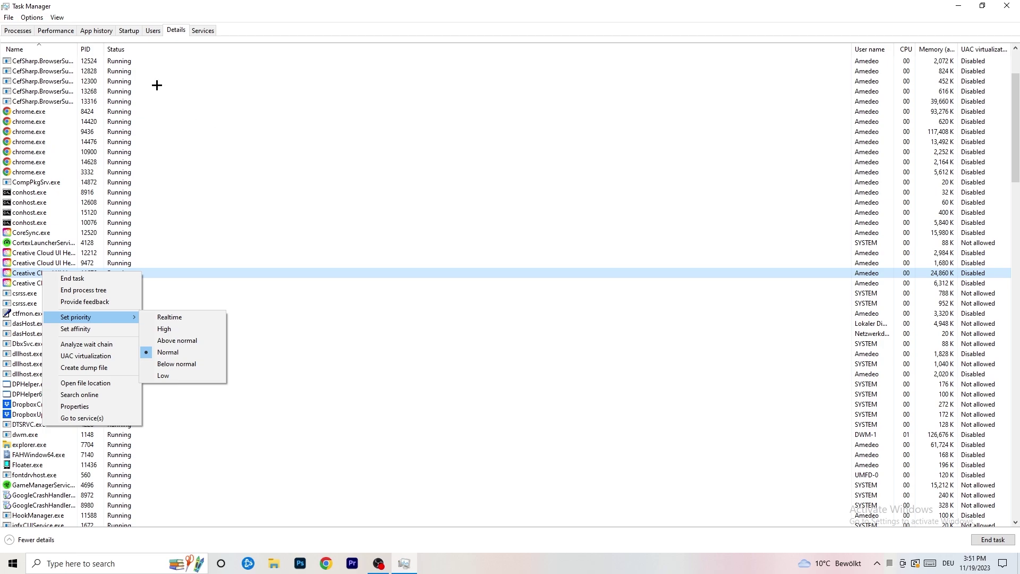
click(131, 31)
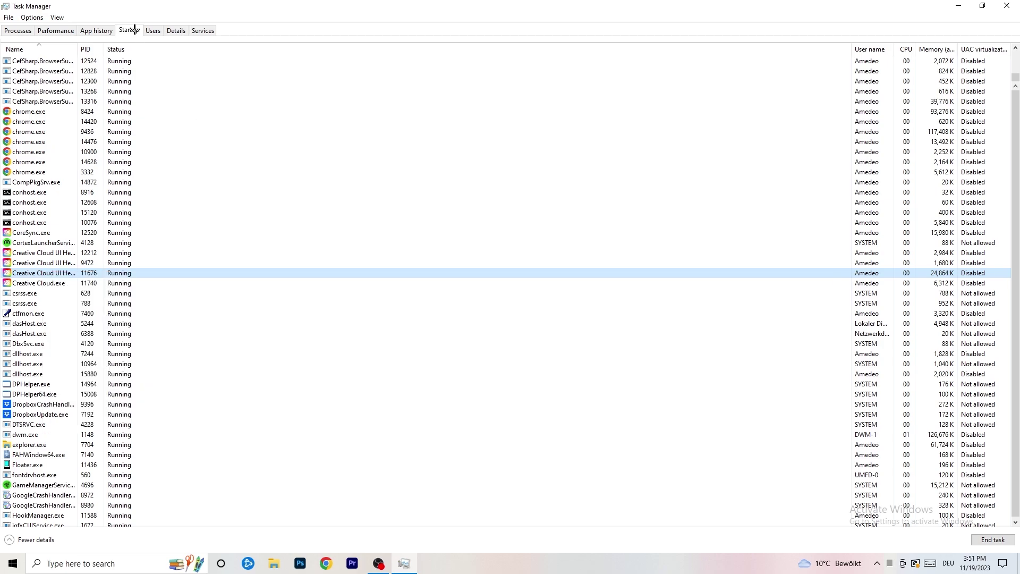
- Check File Association Helper on the Startup tab, keep it enabled, then go back to Processes
click(130, 30)
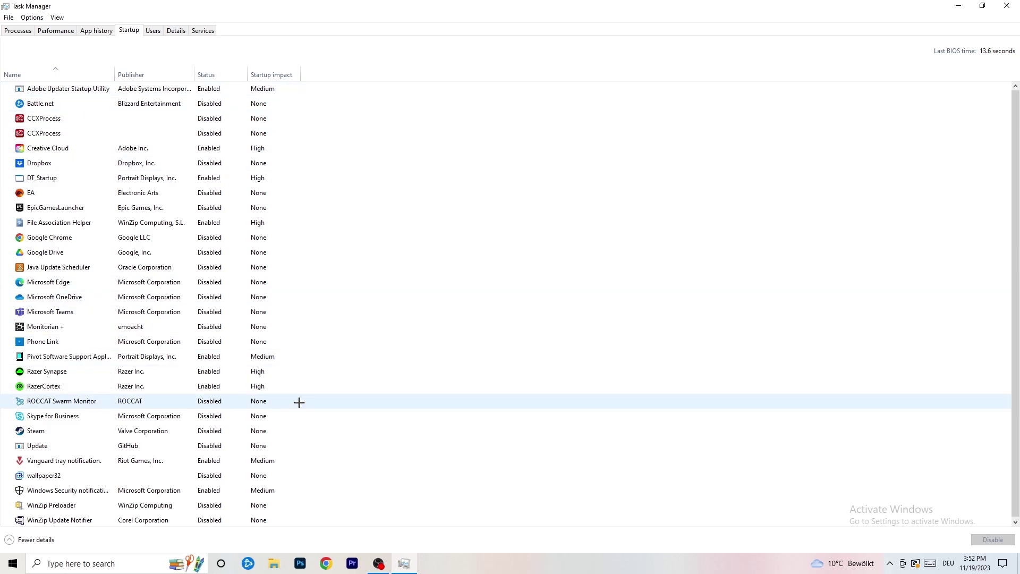
scroll(307, 470, down, 1)
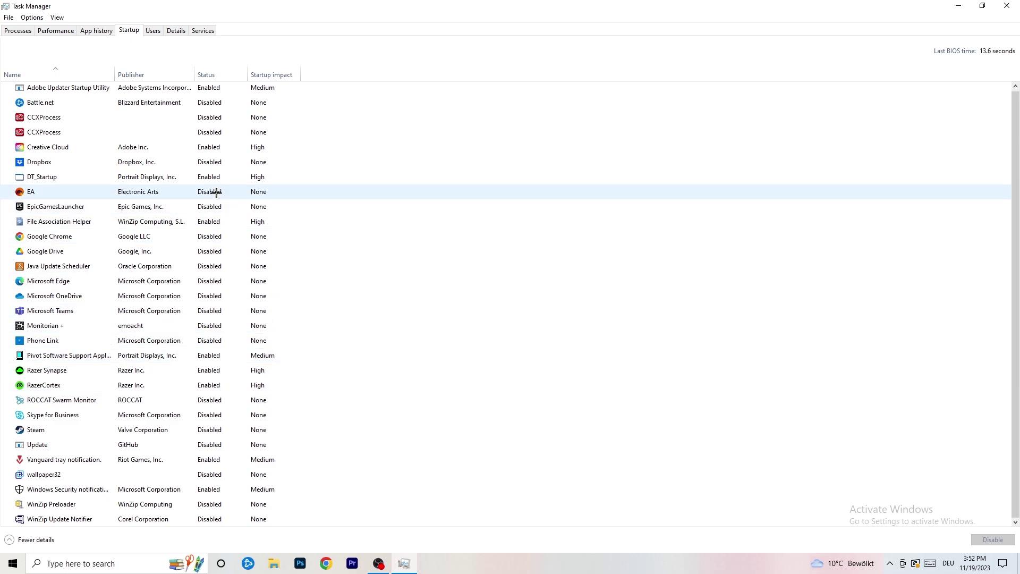
right_click(219, 223)
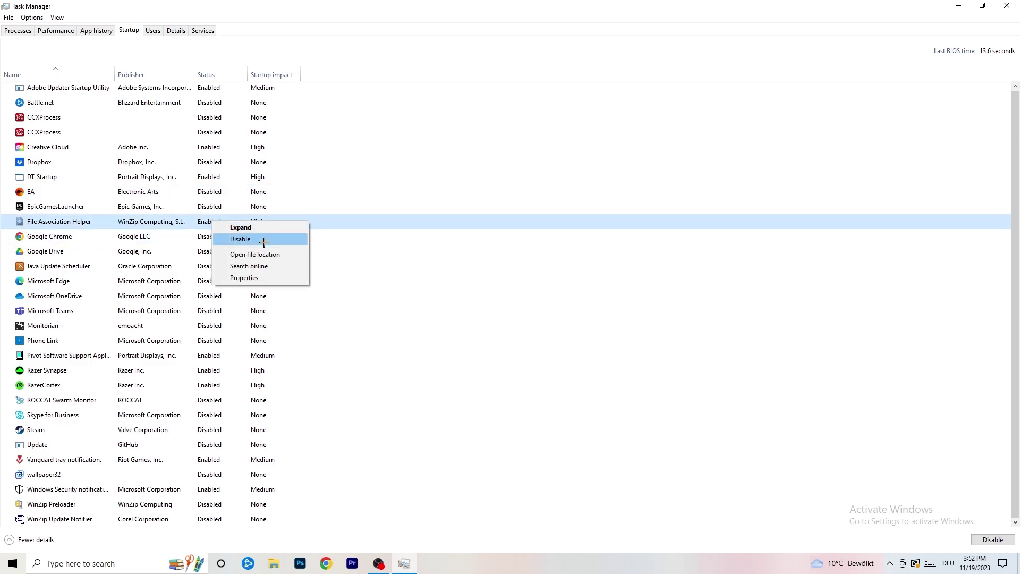
click(417, 77)
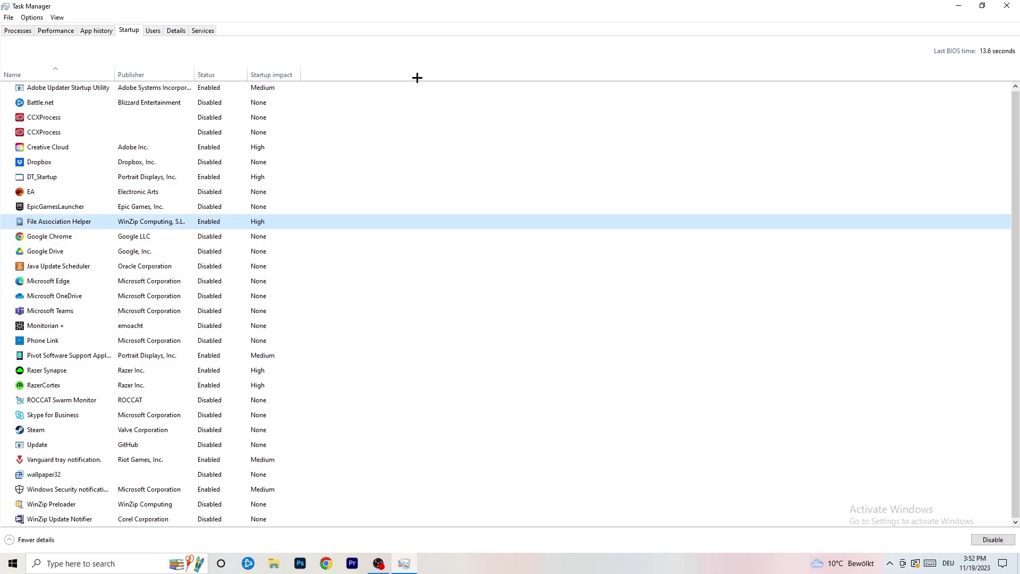
click(18, 30)
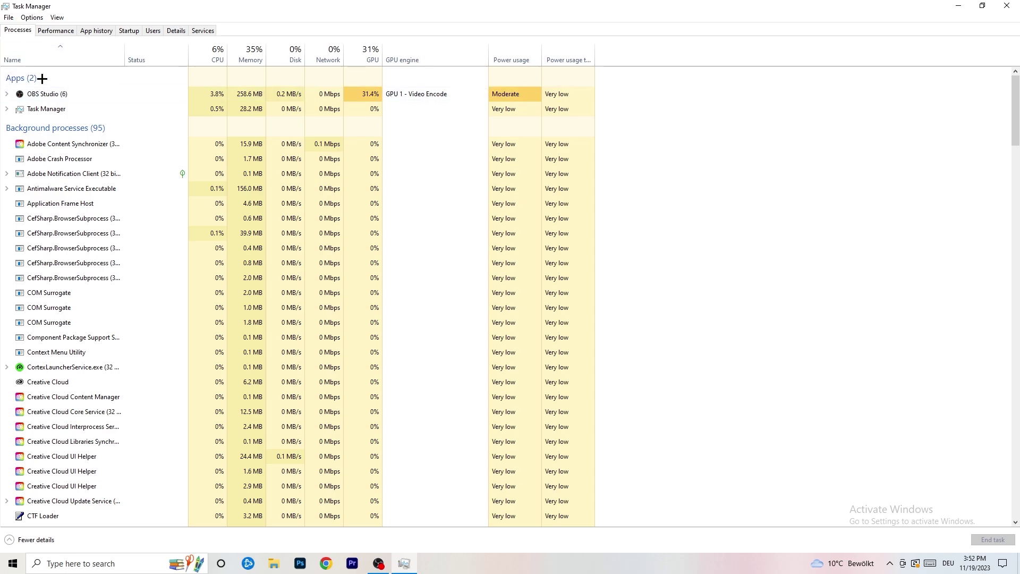
- Sort processes by CPU, then ascending GPU, and scroll to locate Microsoft Windows Search Indexer
click(216, 45)
click(366, 45)
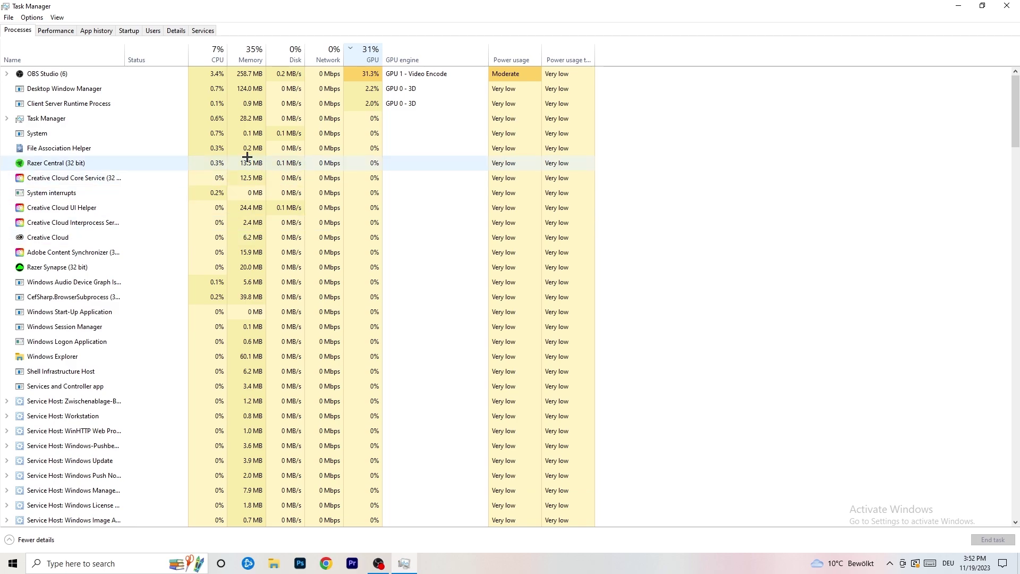
click(366, 59)
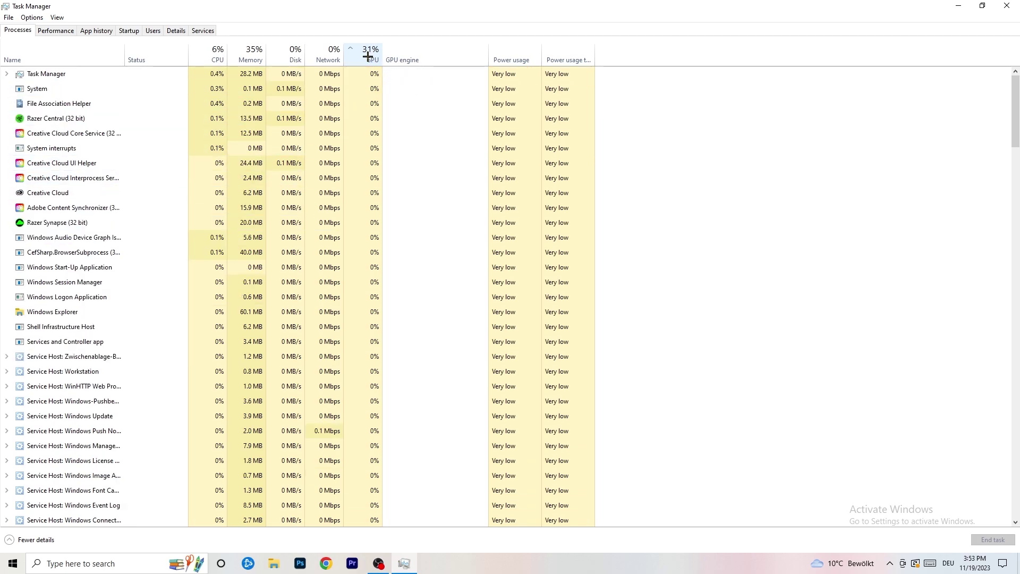
scroll(371, 128, down, 15)
scroll(377, 170, up, 8)
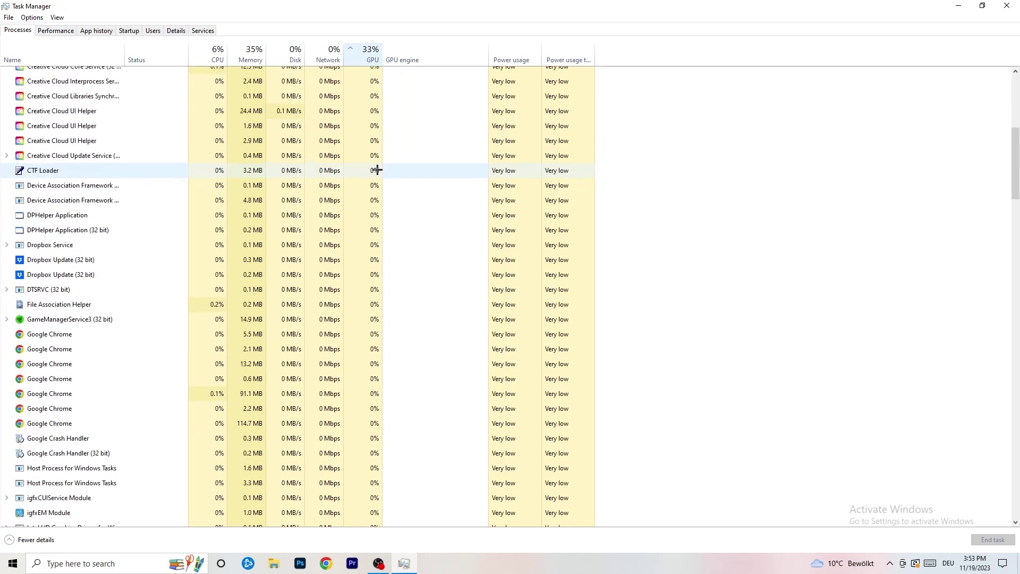
scroll(377, 169, up, 8)
scroll(376, 162, down, 20)
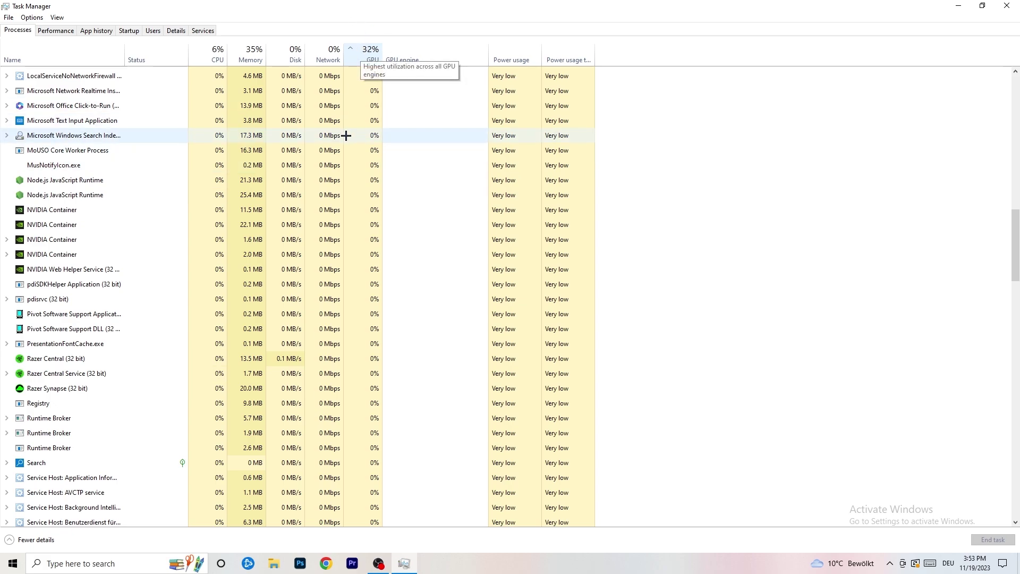
- End the Microsoft Windows Search Indexer task, then minimise Task Manager
right_click(346, 133)
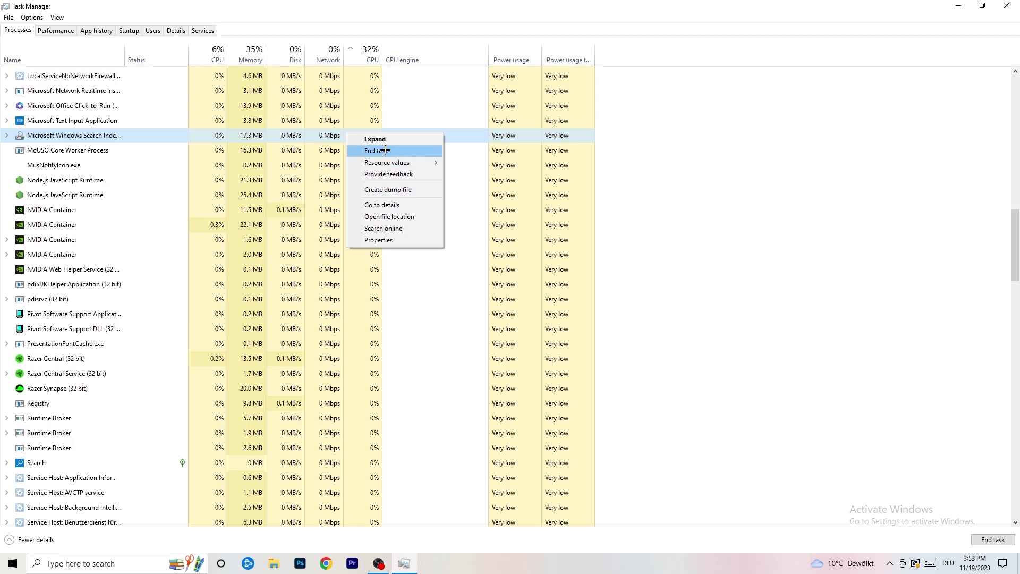
click(213, 54)
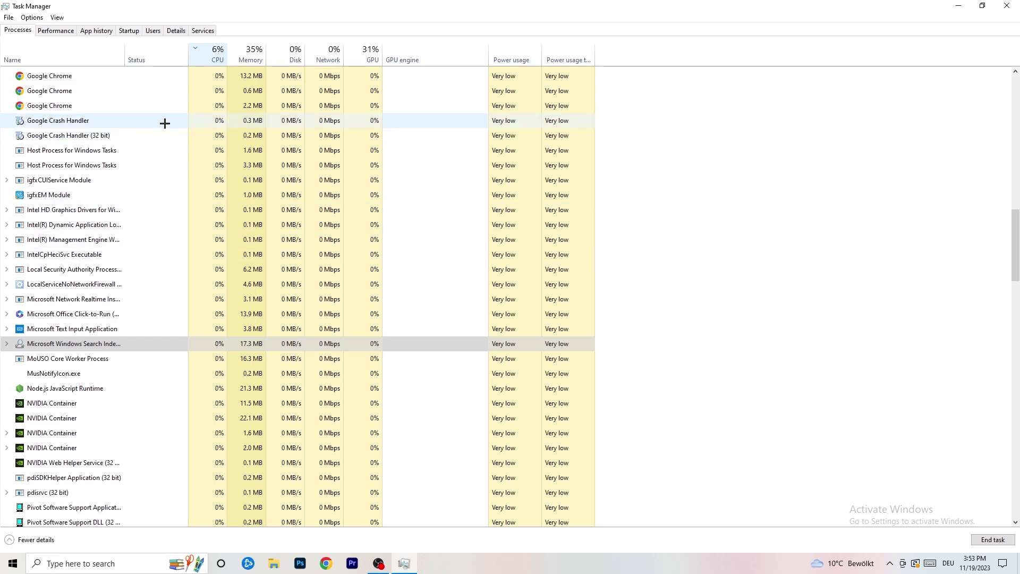
click(957, 5)
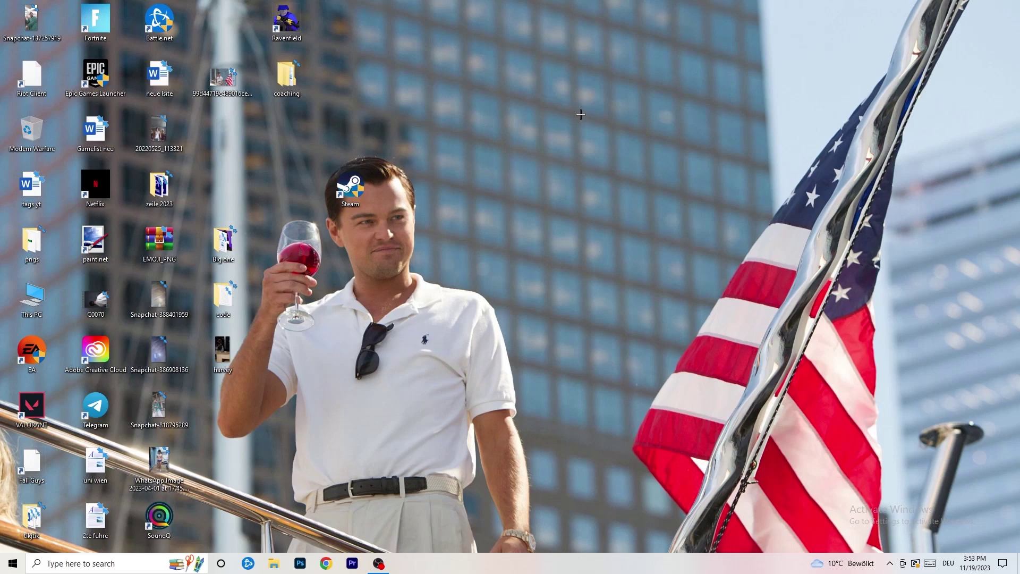
- Launch Windows Settings from the Start menu gear
click(13, 563)
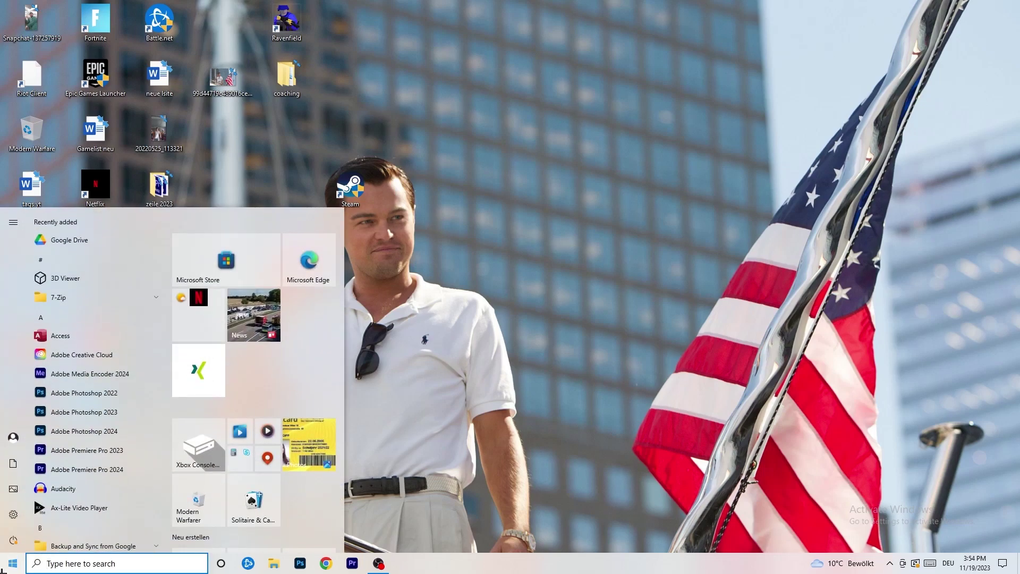
click(13, 514)
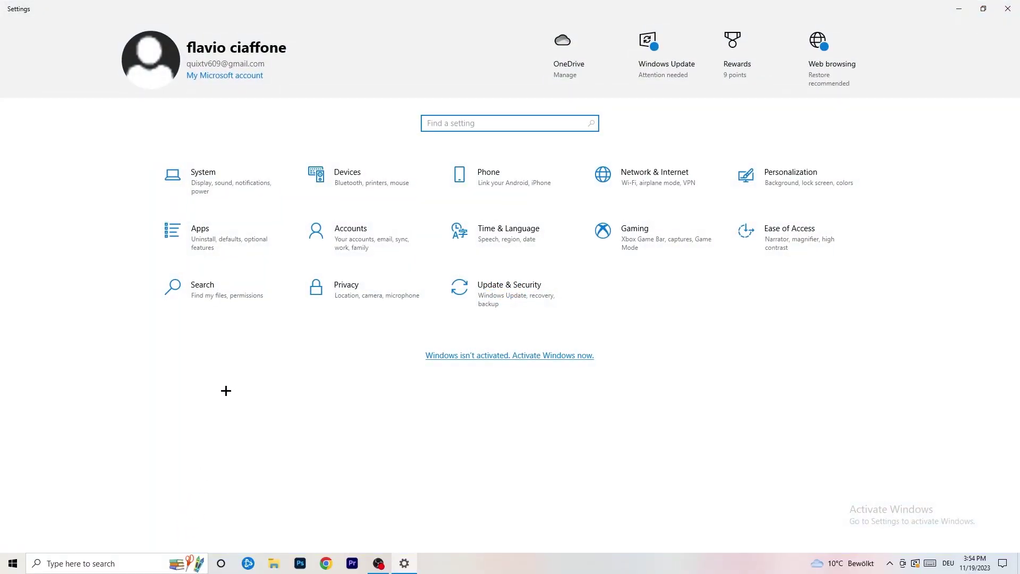
- Go to the Gaming category to view the Xbox Game Bar page
click(604, 232)
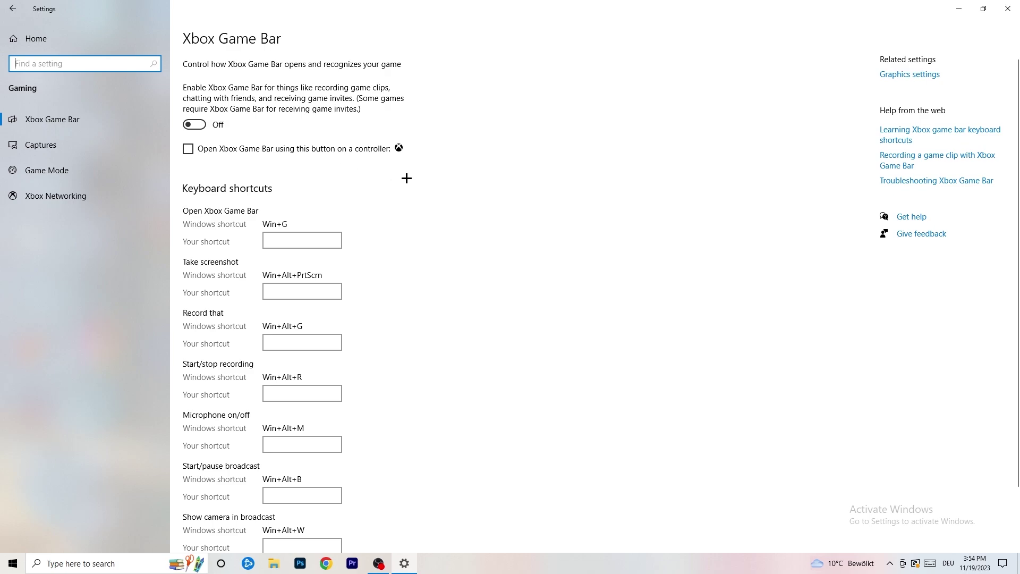
- Switch to the Captures page in the Gaming sidebar
click(87, 141)
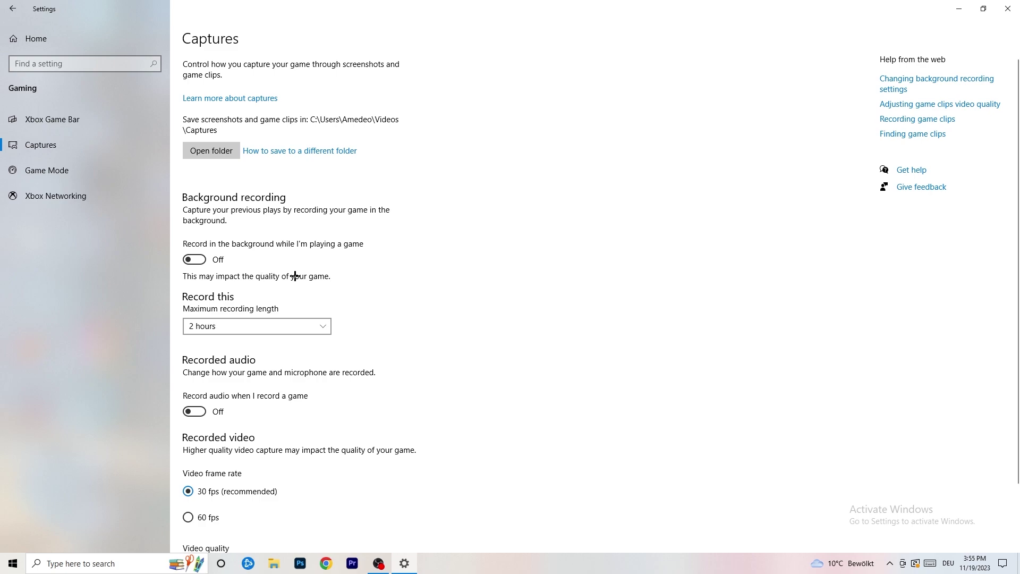
- Verify Game Mode is switched on, then go back to the Settings home page
scroll(295, 275, down, 3)
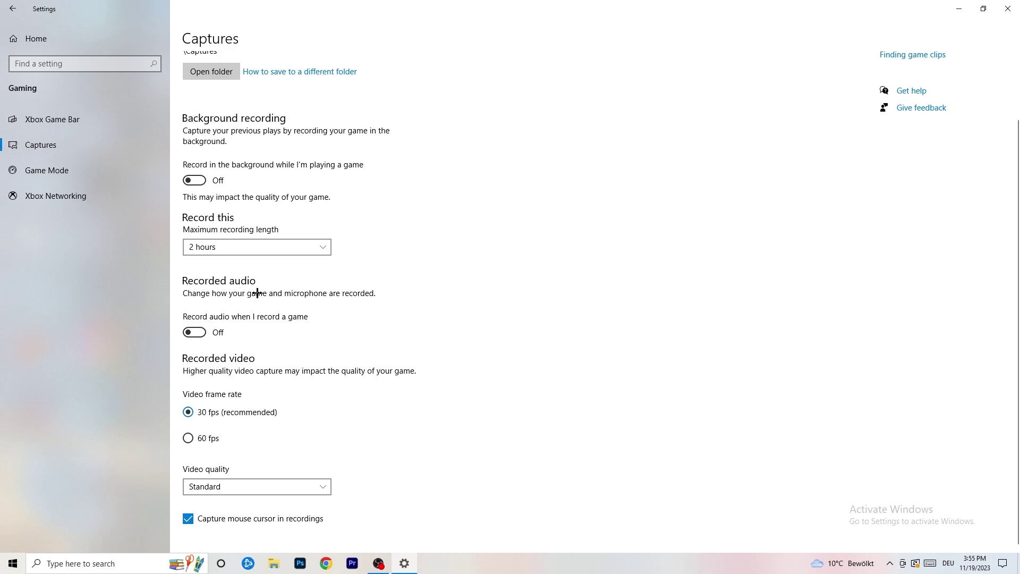
click(24, 169)
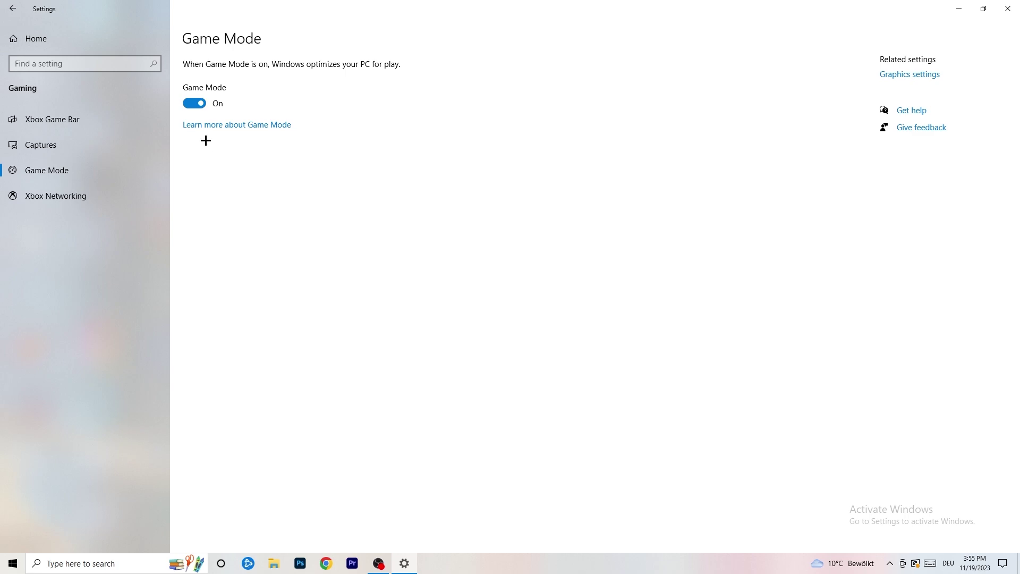
click(12, 8)
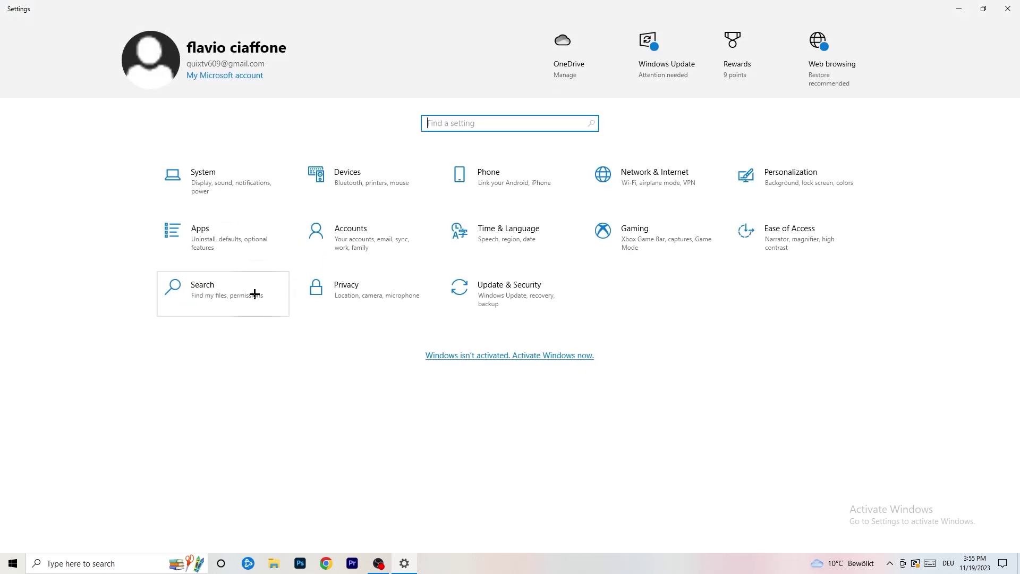
click(539, 292)
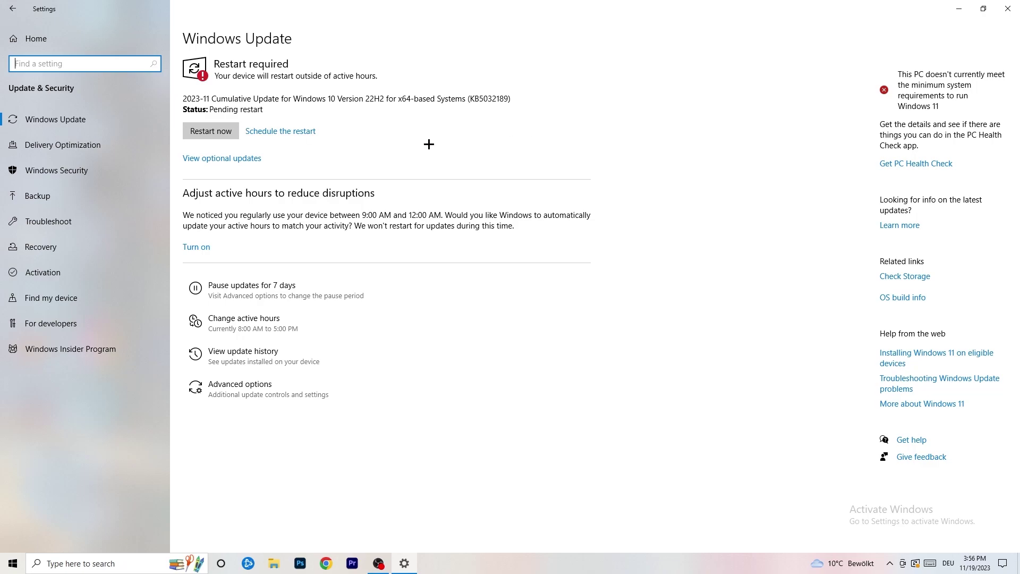
double_click(744, 3)
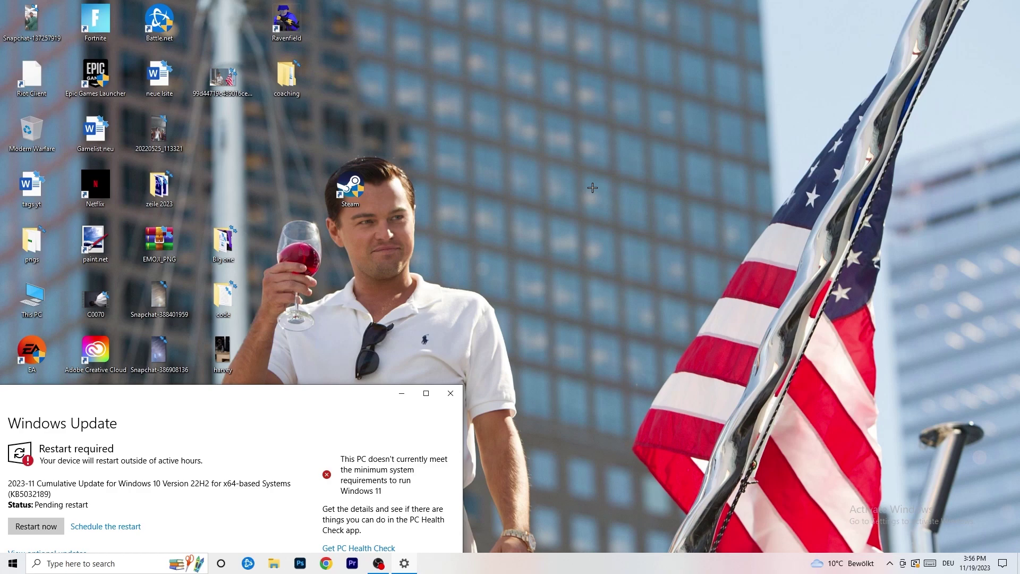
click(425, 393)
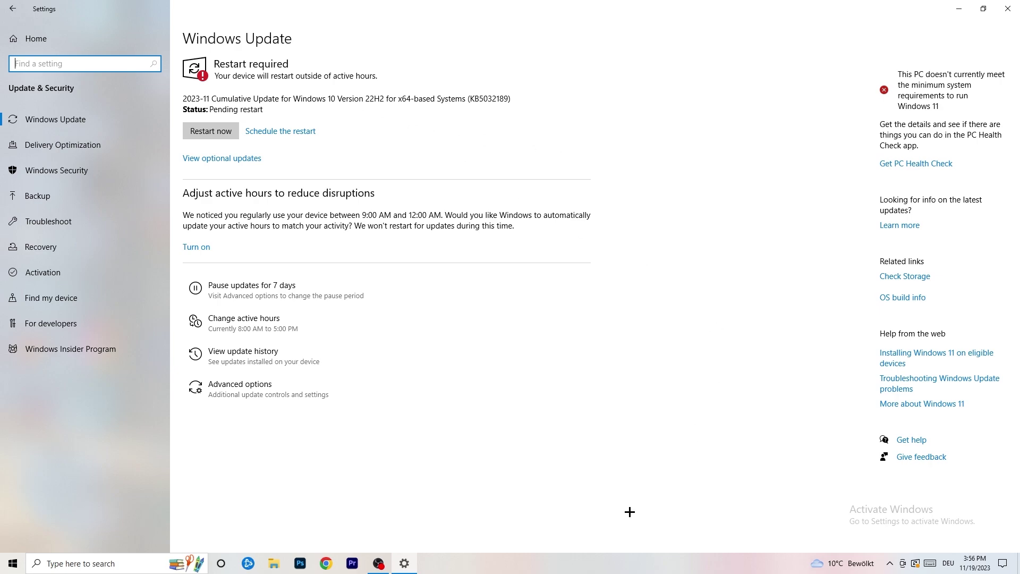
click(26, 39)
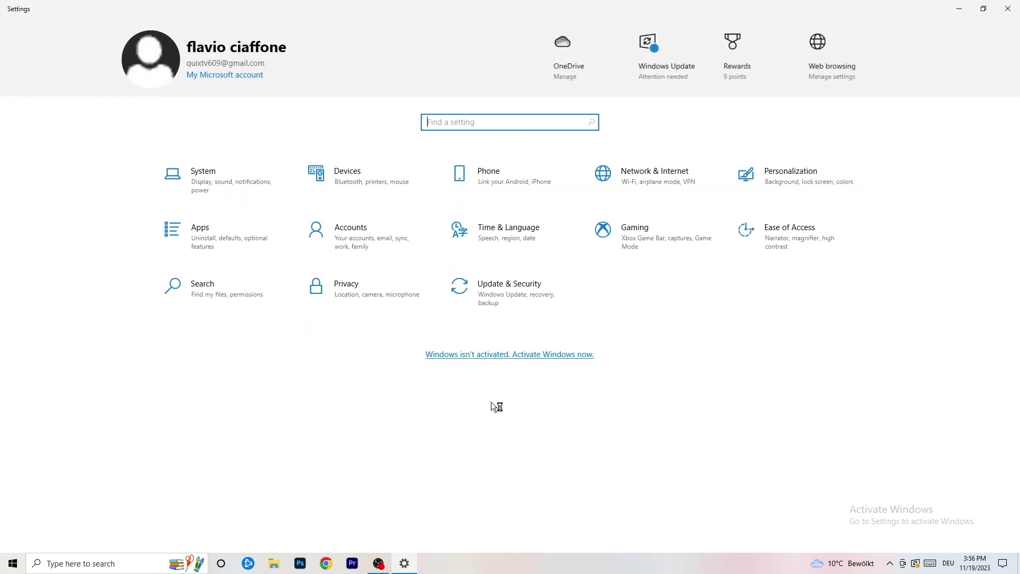
- Open the Display settings and leave text and app scaling at 100%
click(223, 181)
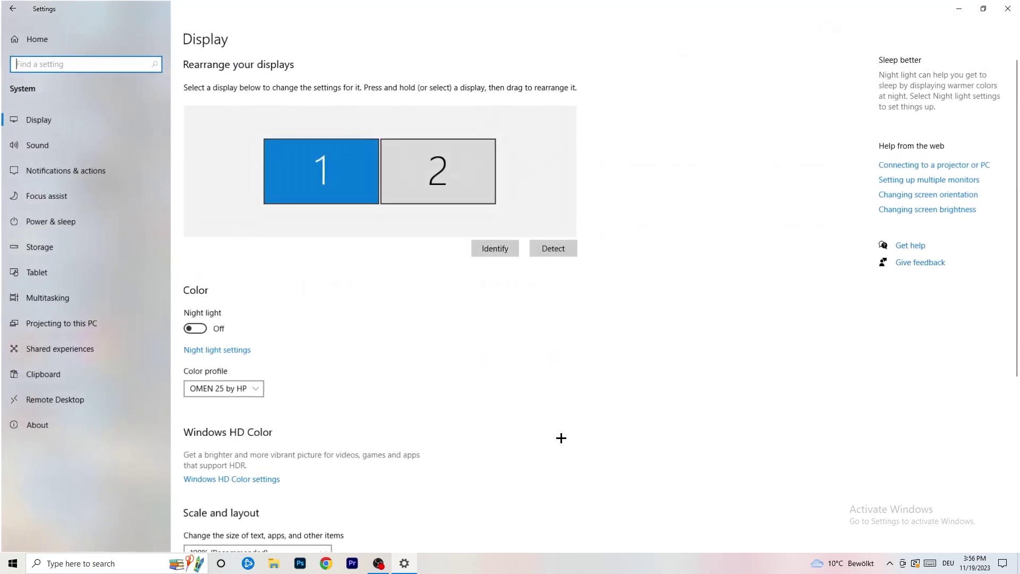
click(282, 175)
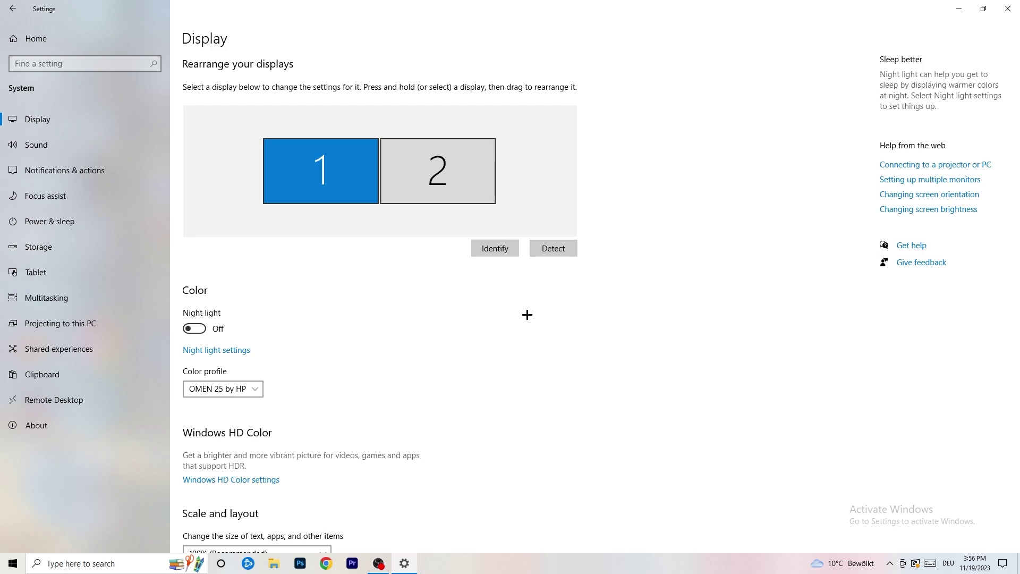
scroll(399, 267, down, 5)
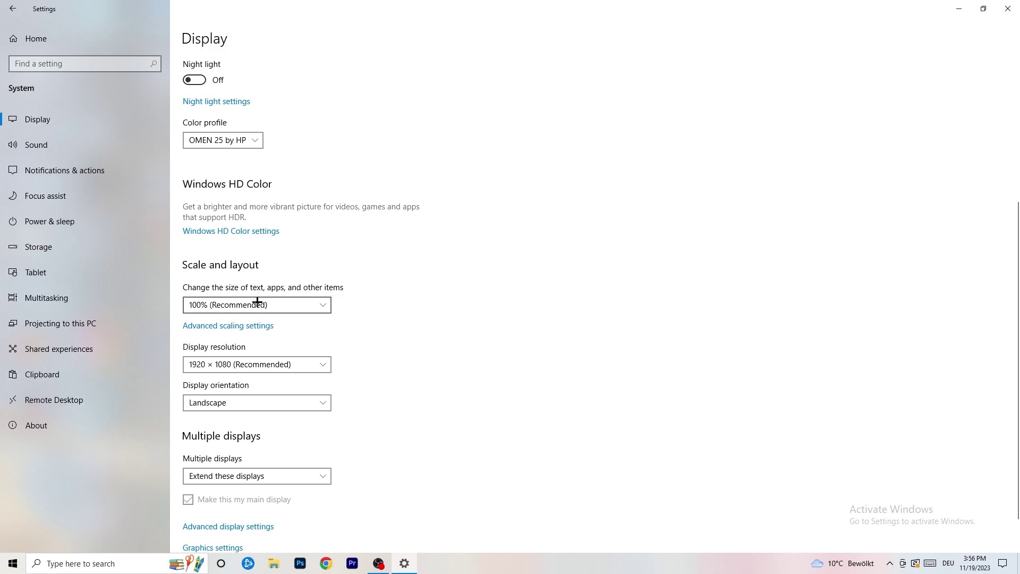
click(305, 306)
click(496, 262)
- Keep the display resolution at 1920 × 1080, then go to Power & sleep
scroll(250, 298, down, 1)
click(275, 326)
click(497, 285)
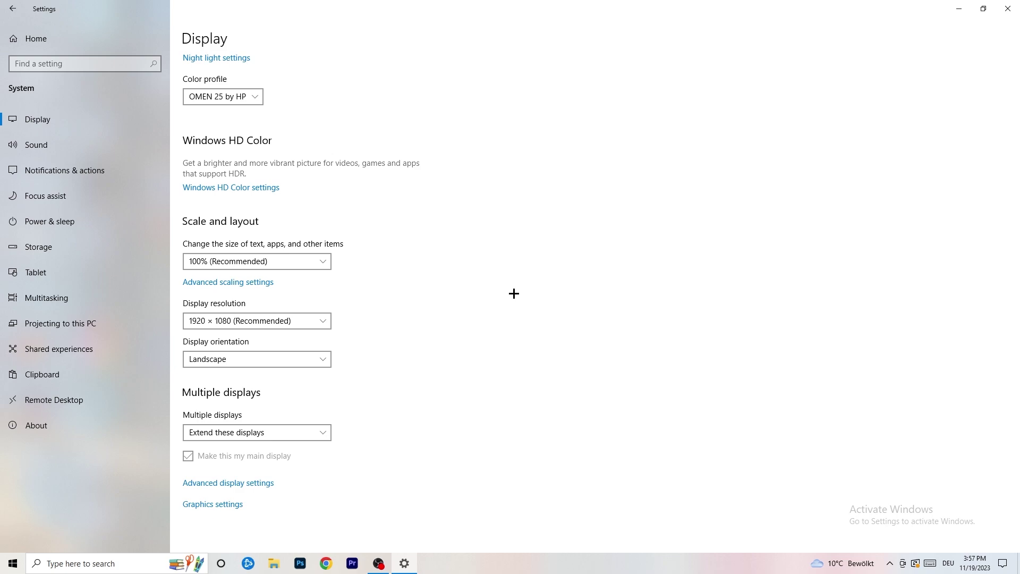
click(68, 223)
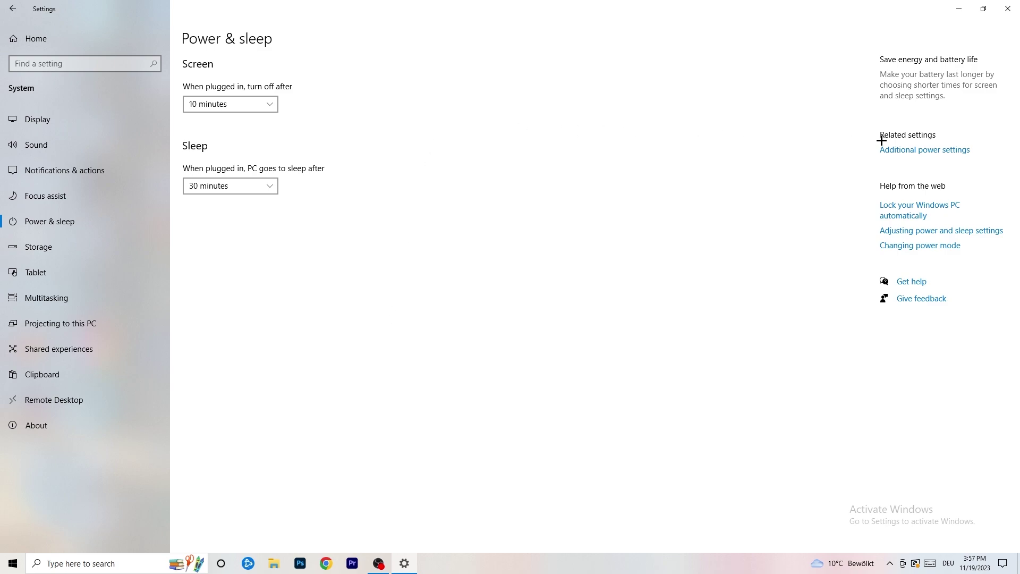
click(913, 153)
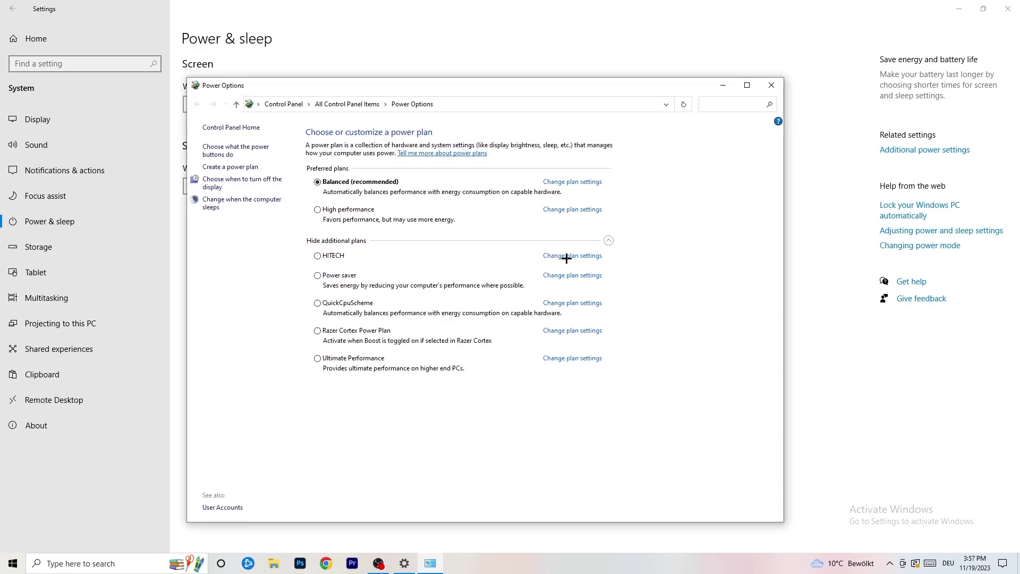
click(609, 241)
click(610, 241)
click(762, 88)
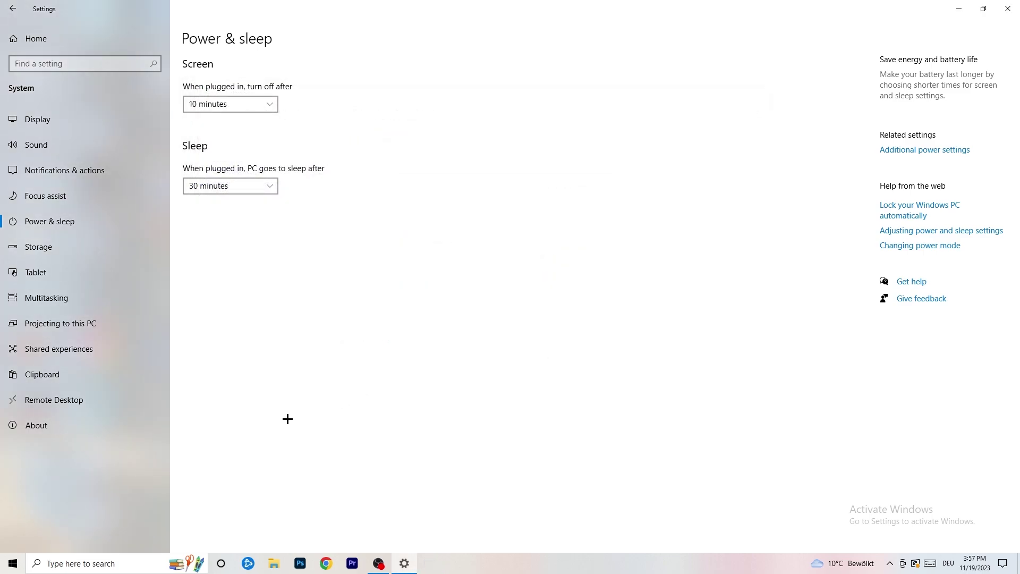
- Confirm Storage Sense is on and runs every week, then close Settings
click(61, 246)
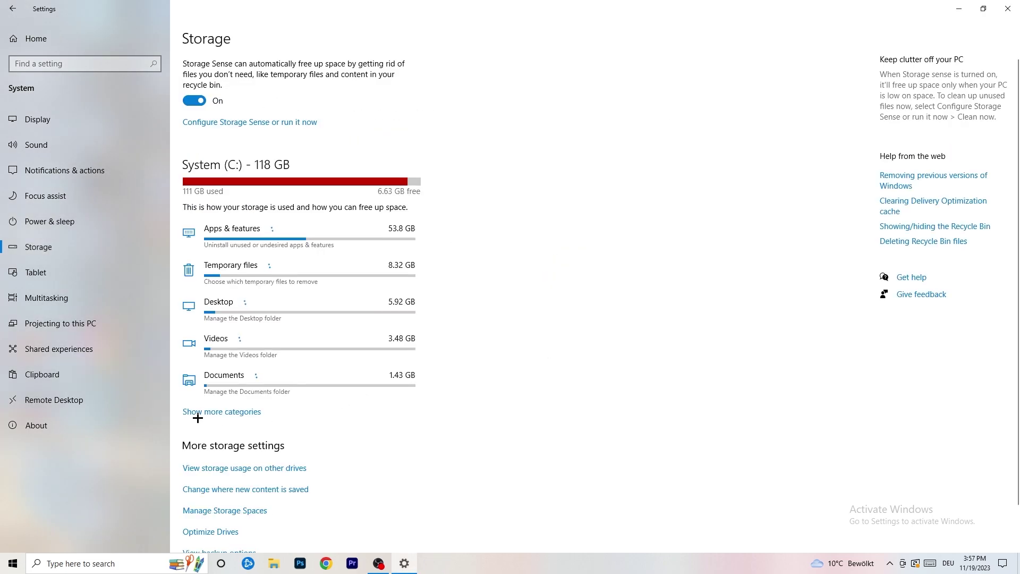
click(227, 124)
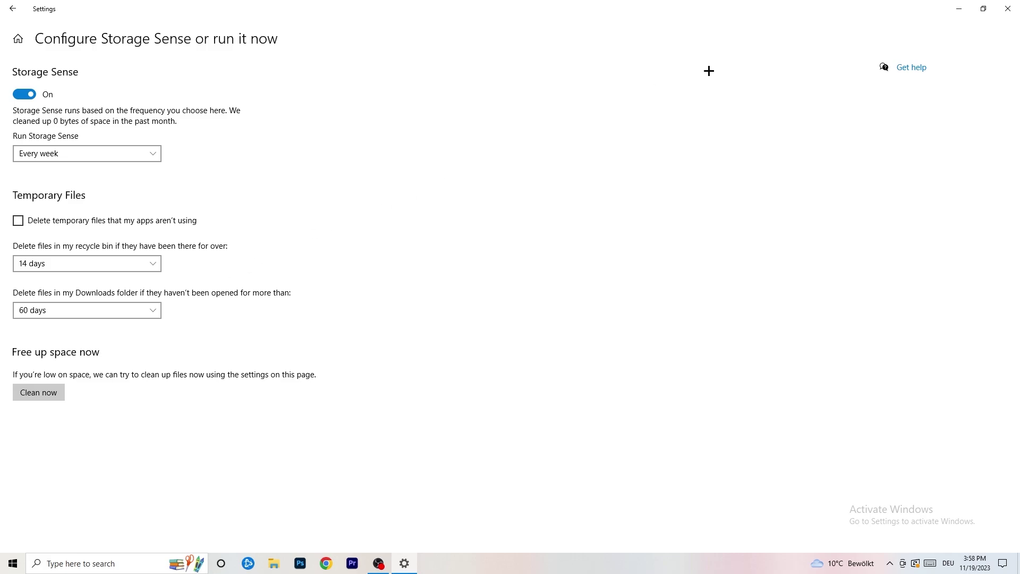
click(1007, 3)
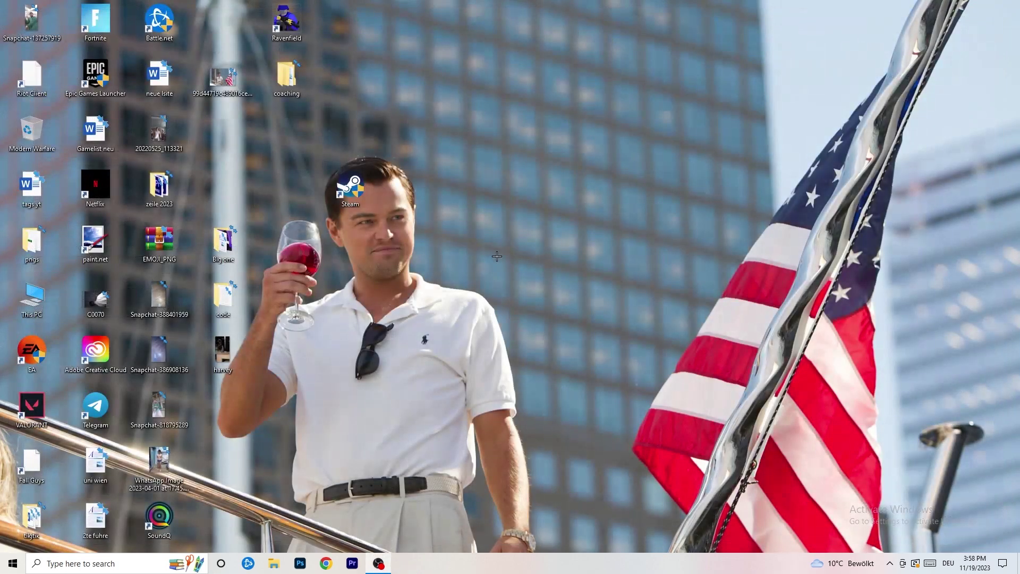